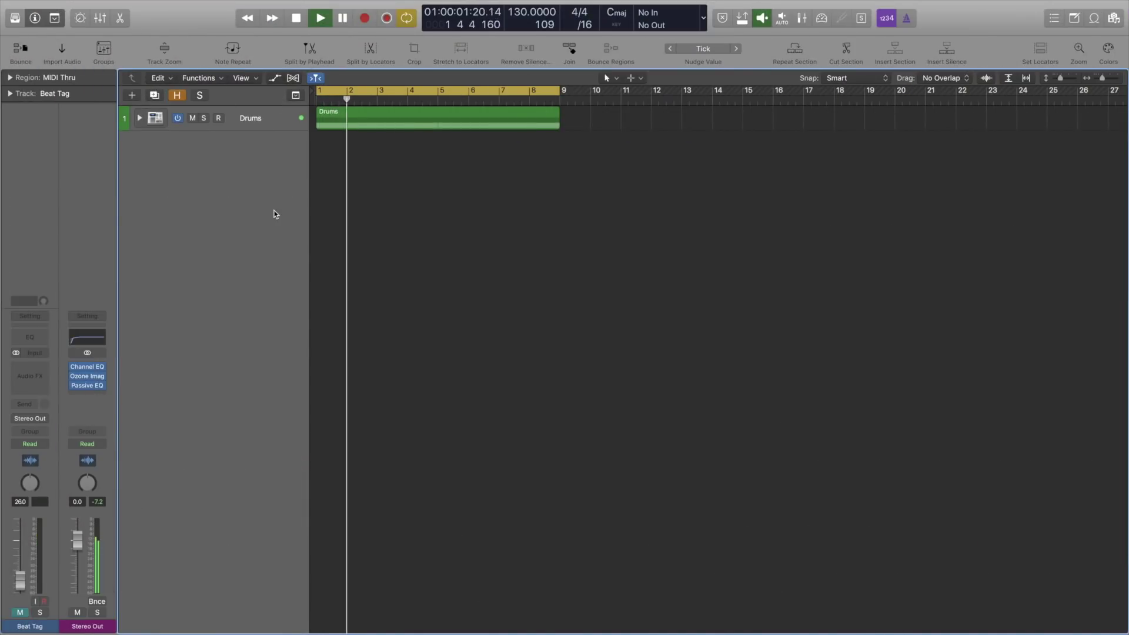
# Step: Create a software instrument track with Loopcloud (Stereo) loaded and rename the track Loopcloud
pyautogui.press('alt+super+s')
pyautogui.click(32, 351)
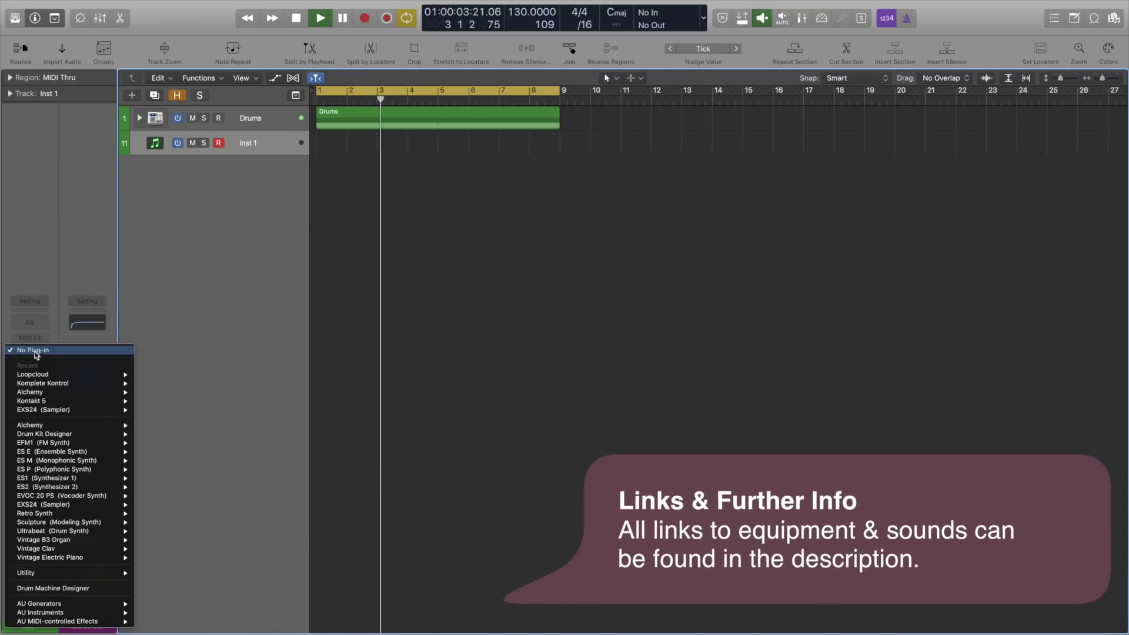
pyautogui.moveTo(118, 374)
pyautogui.click(157, 375)
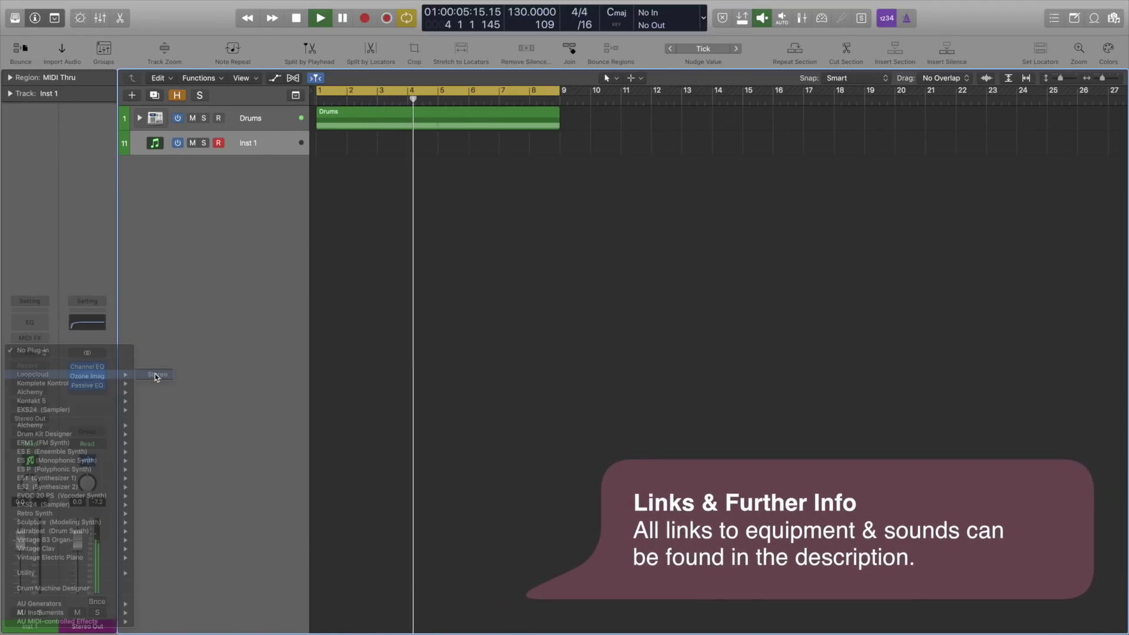
pyautogui.moveTo(147, 29); pyautogui.dragTo(557, 189)
pyautogui.doubleClick(248, 143)
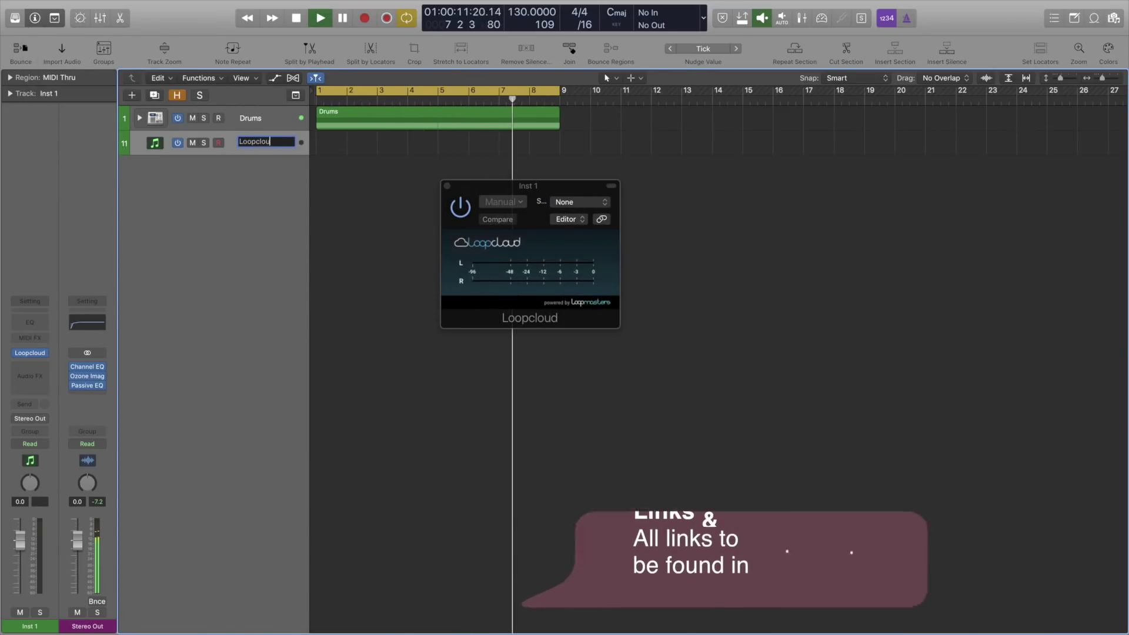
pyautogui.press('Return')
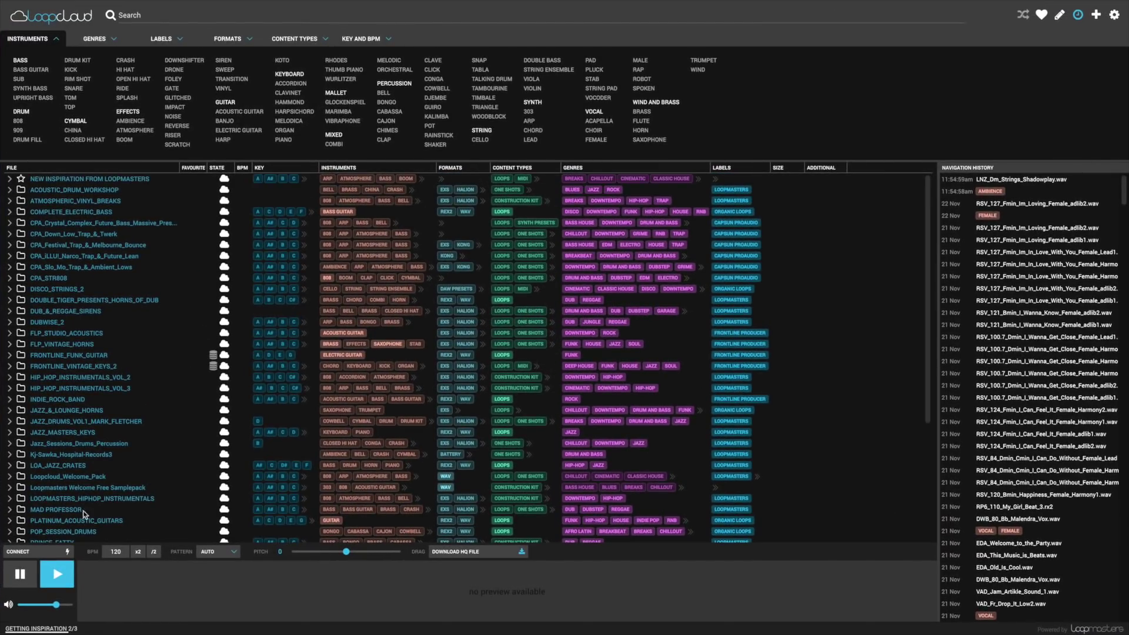
# Step: Connect Loopcloud to Logic and filter the library to Guitar and Electric Guitar
pyautogui.click(53, 553)
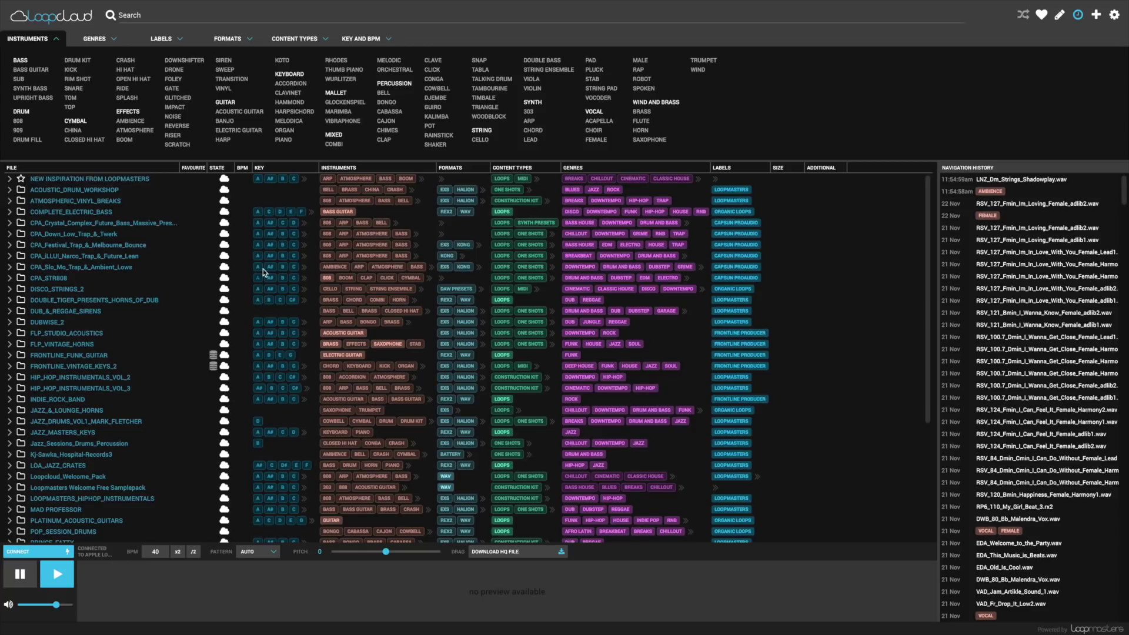
pyautogui.click(227, 102)
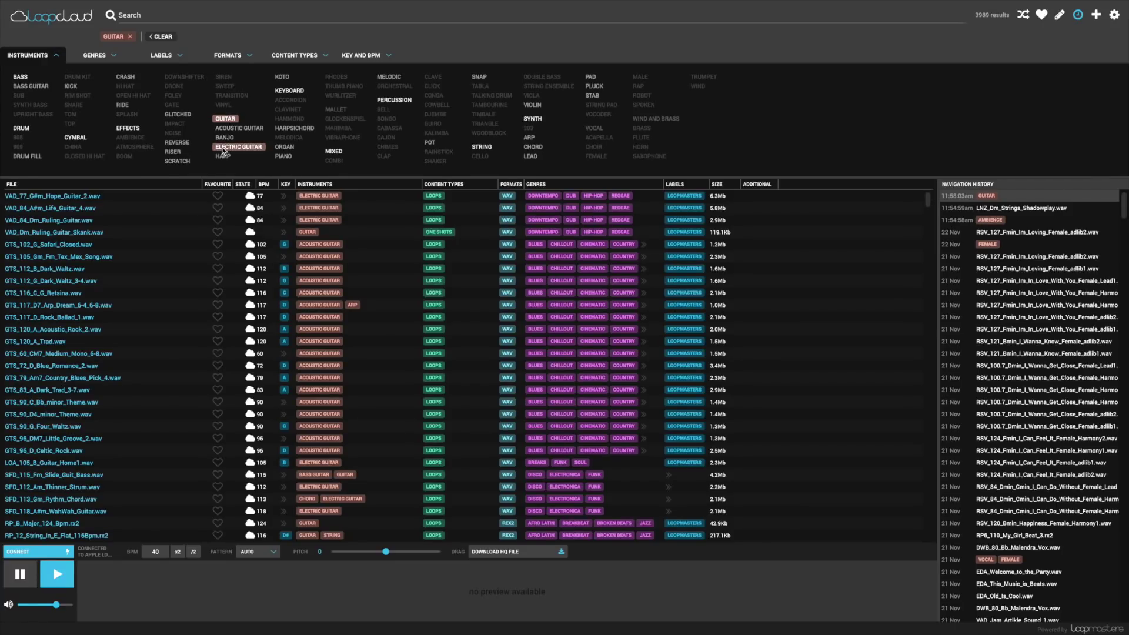
pyautogui.click(223, 149)
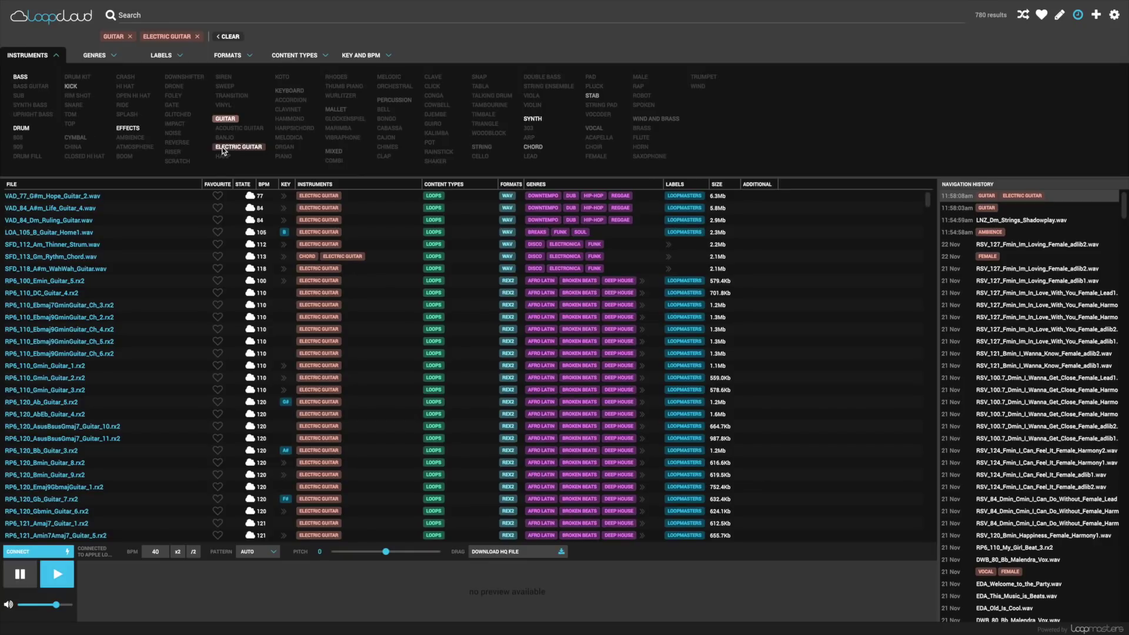
# Step: Preview the LOA_105_B_Guitar_Home1 and SFD_112_Am_Thinner_Strum loops, turning the preview volume down
pyautogui.click(68, 233)
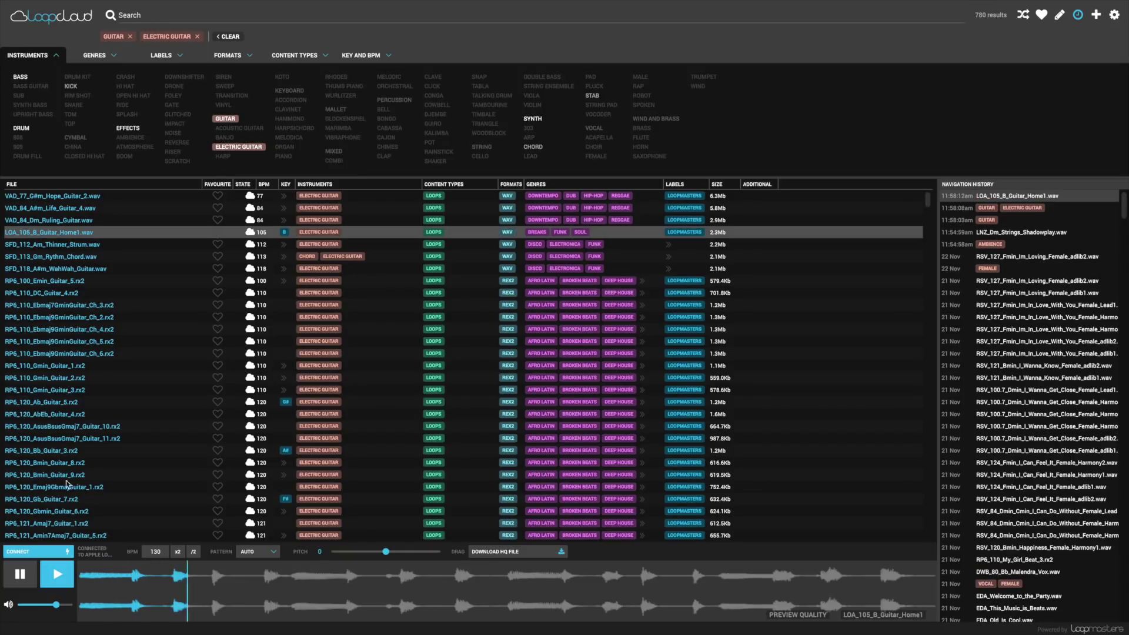
pyautogui.click(22, 575)
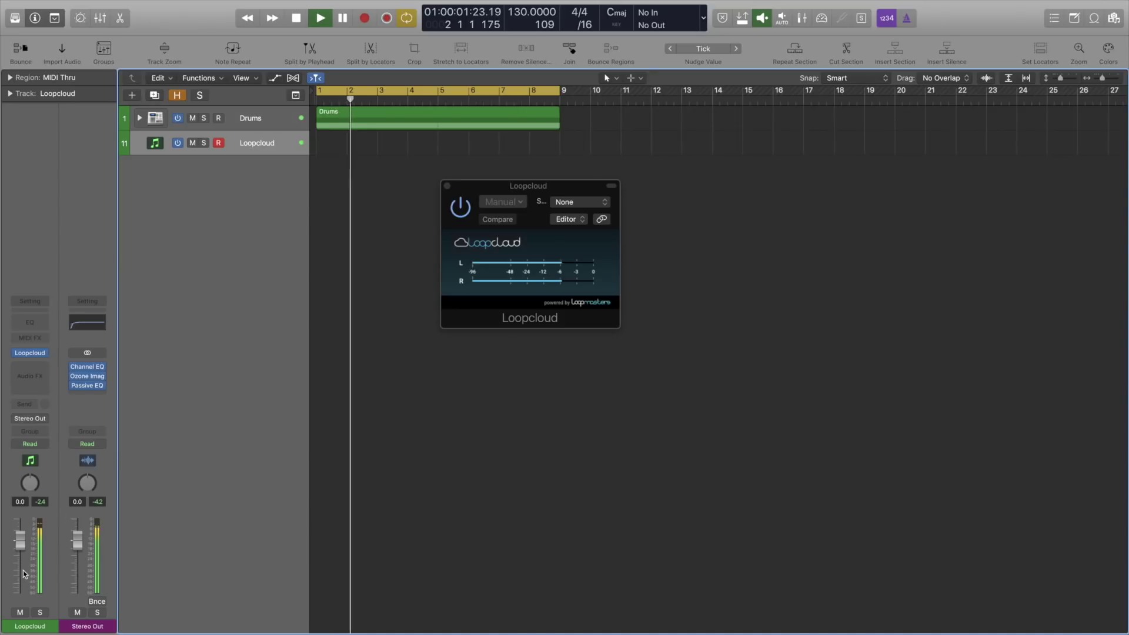
pyautogui.moveTo(24, 574); pyautogui.dragTo(24, 601)
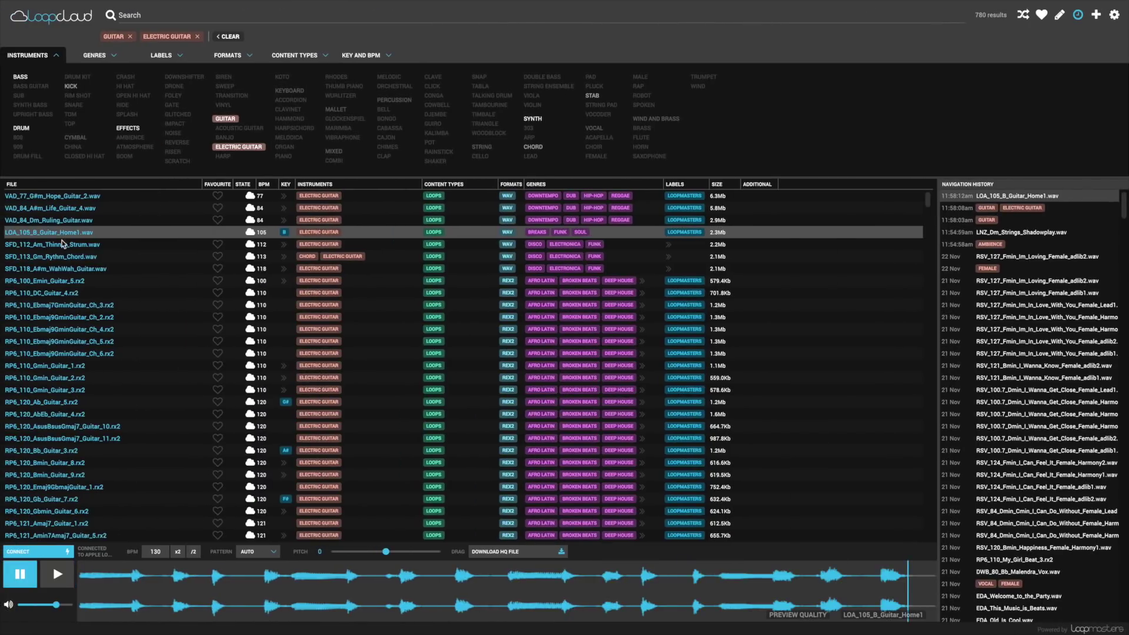
pyautogui.click(61, 245)
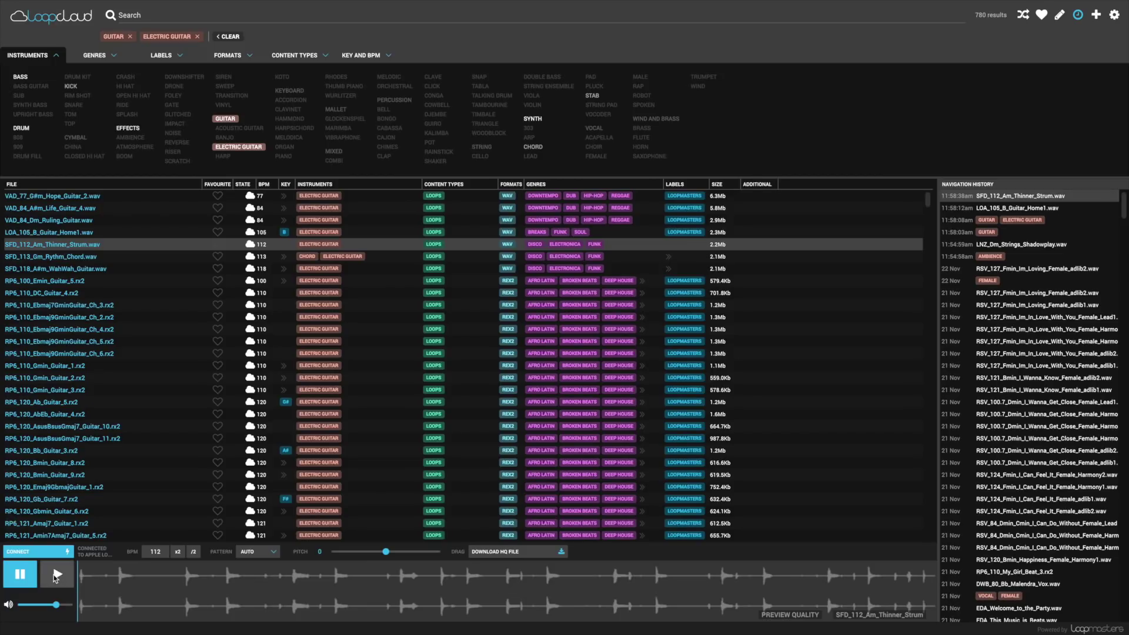
pyautogui.click(55, 577)
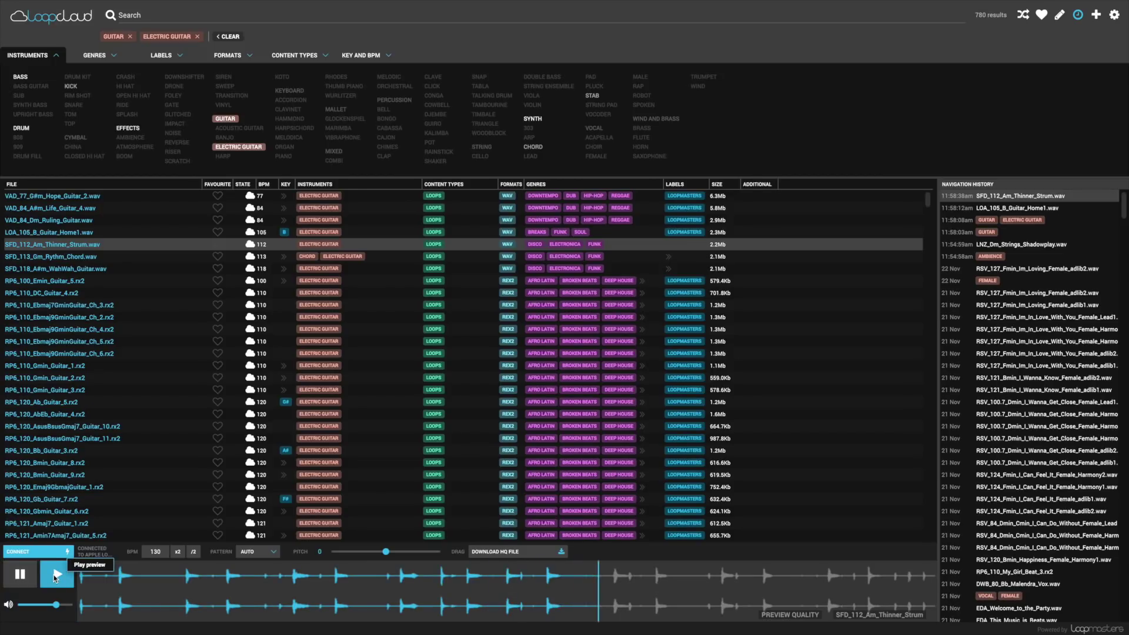
# Step: Load RP6_110_Gmin_Guitar_1.rx2 for preview and raise its pitch by 3 semitones
pyautogui.click(102, 366)
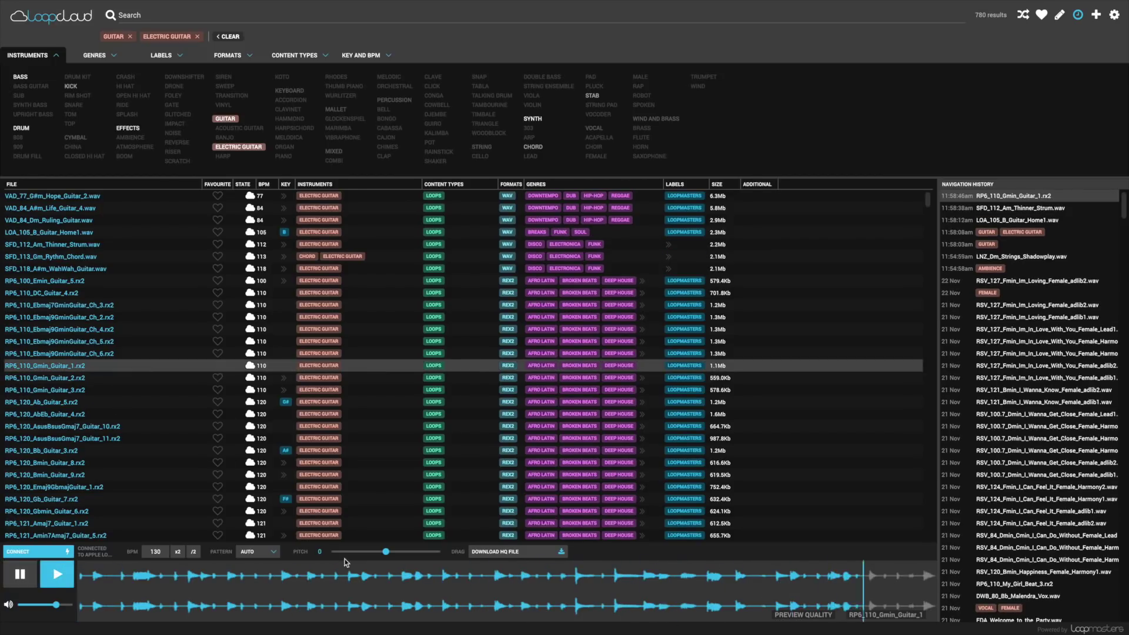
pyautogui.moveTo(387, 555); pyautogui.dragTo(400, 556)
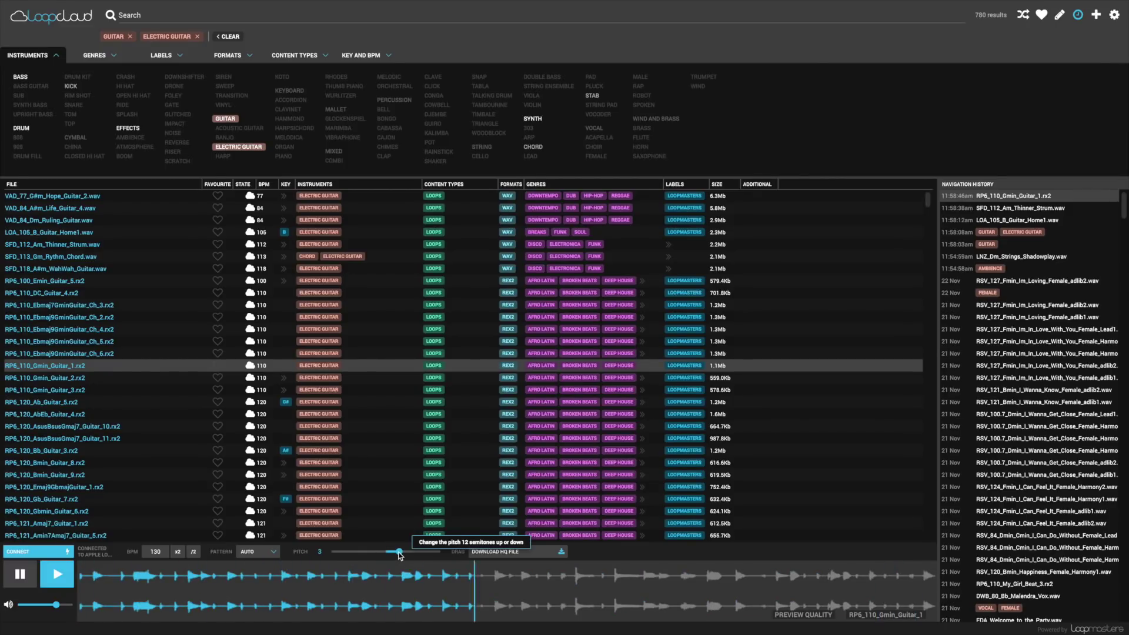
pyautogui.click(399, 555)
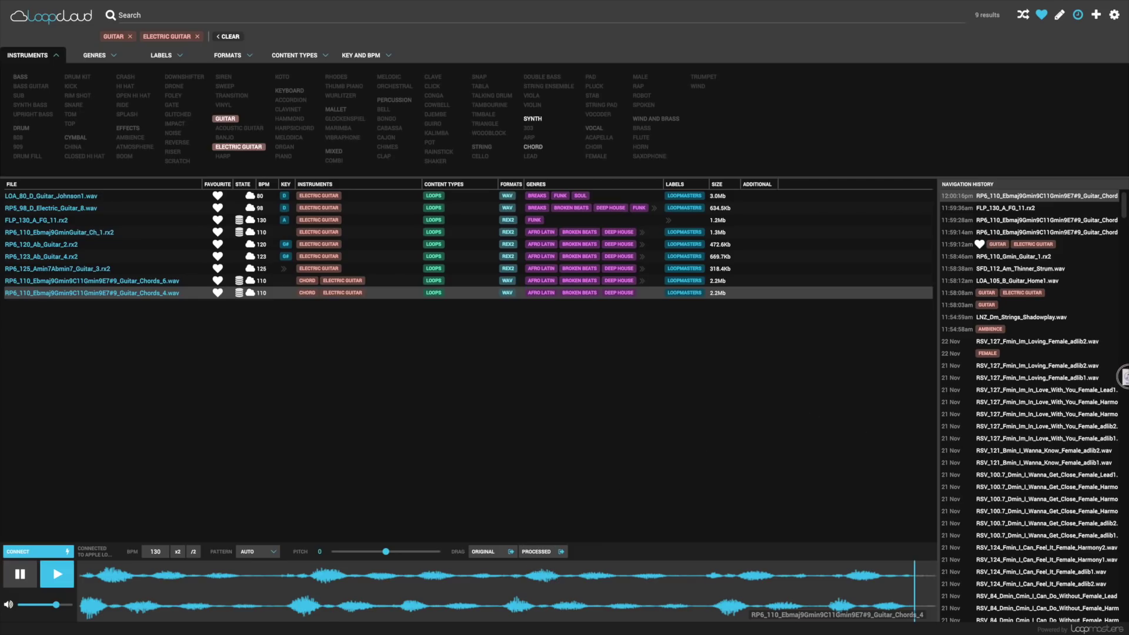
# Step: Drop the guitar loop in at bar 1, reverse it, and cut highs above about 7 kHz
pyautogui.moveTo(1122, 376); pyautogui.dragTo(319, 173)
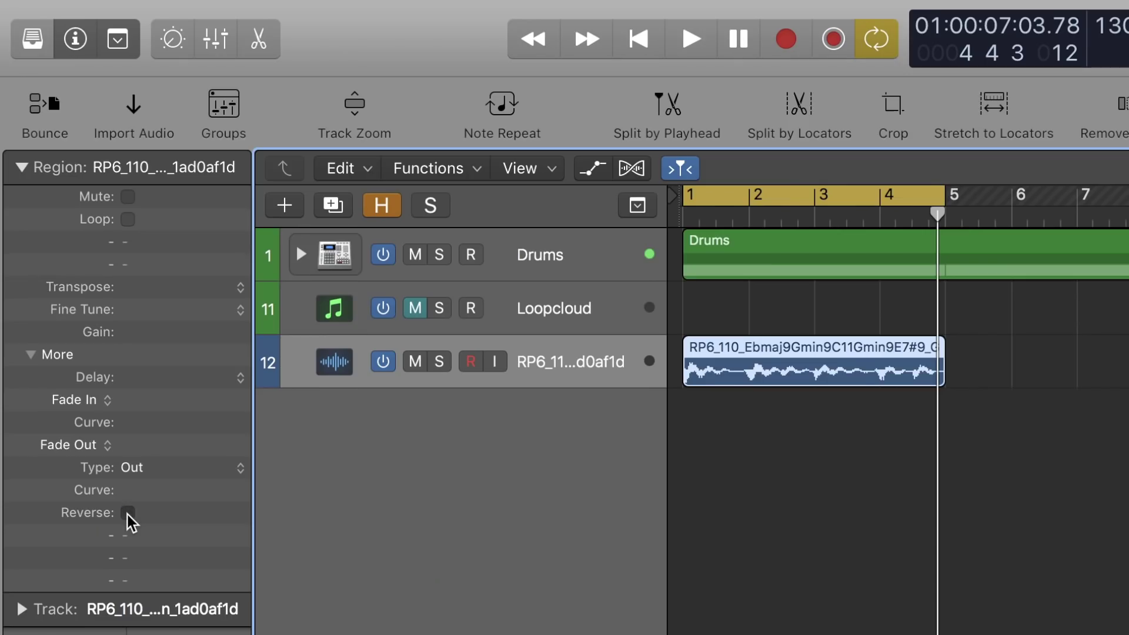
pyautogui.click(126, 521)
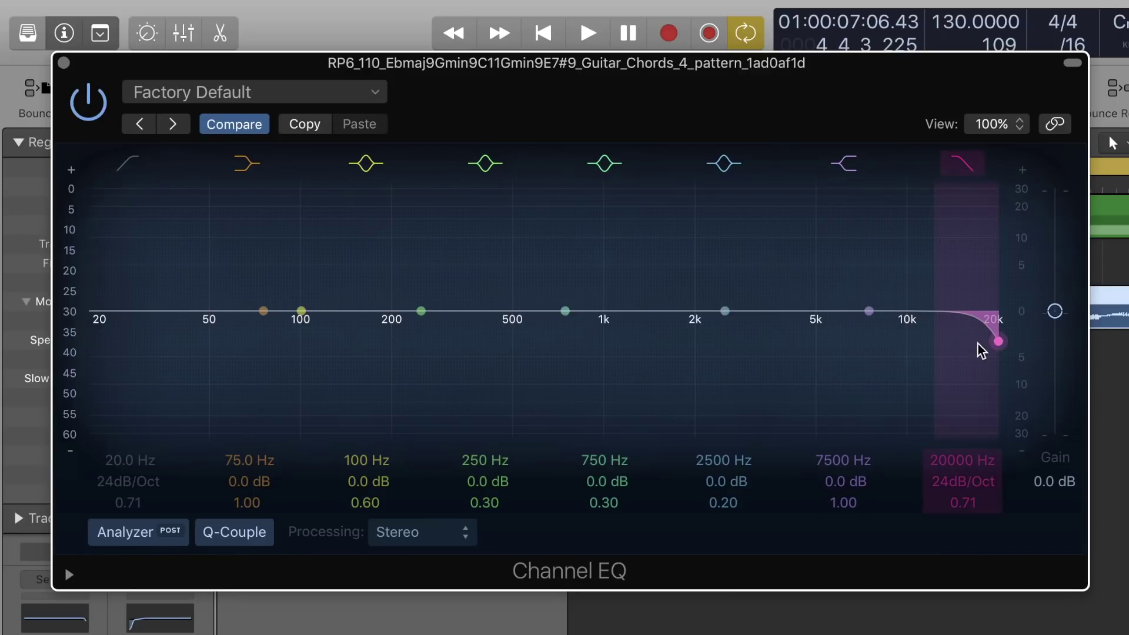
pyautogui.moveTo(980, 350); pyautogui.dragTo(792, 378)
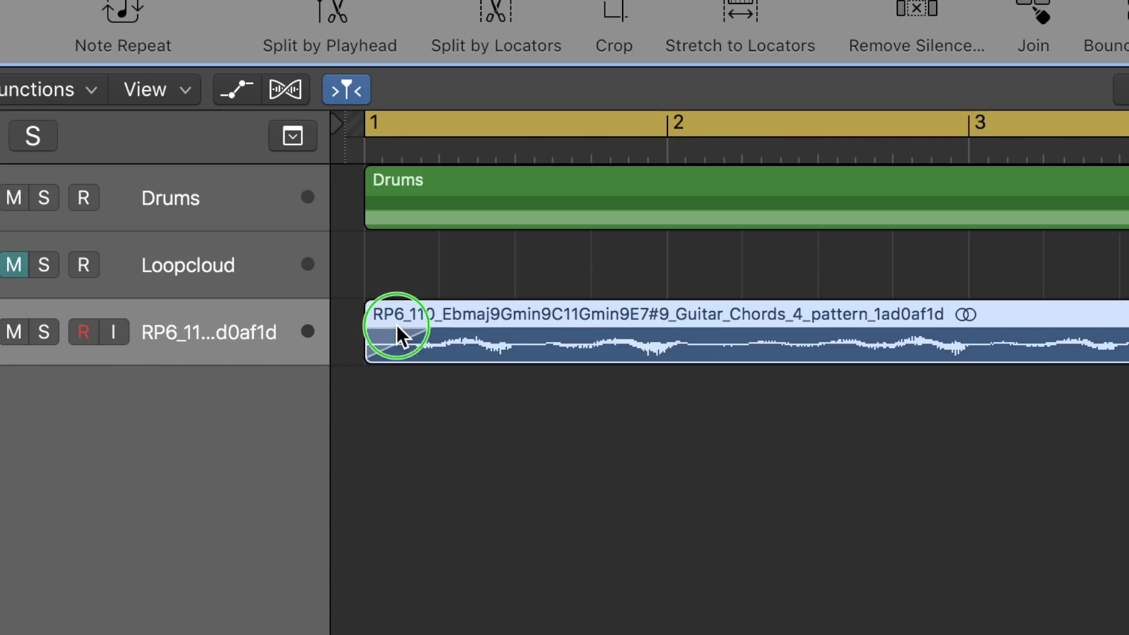
# Step: Give the guitar region's start a speed-up fade, close the EQ and stop playback
pyautogui.rightClick(397, 333)
pyautogui.click(421, 360)
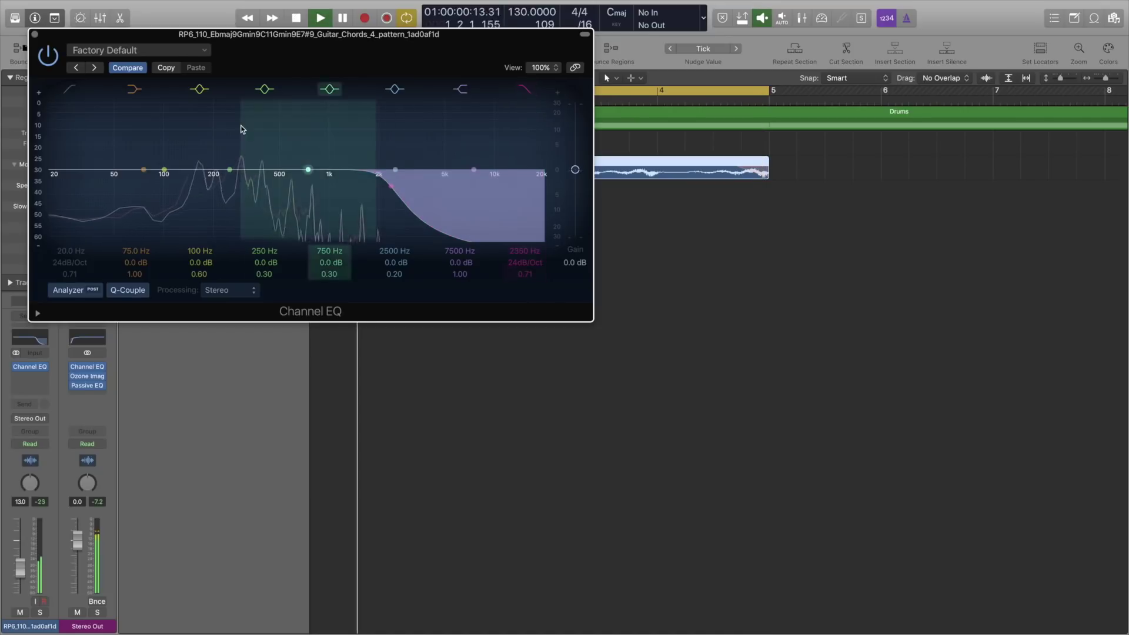
pyautogui.click(35, 34)
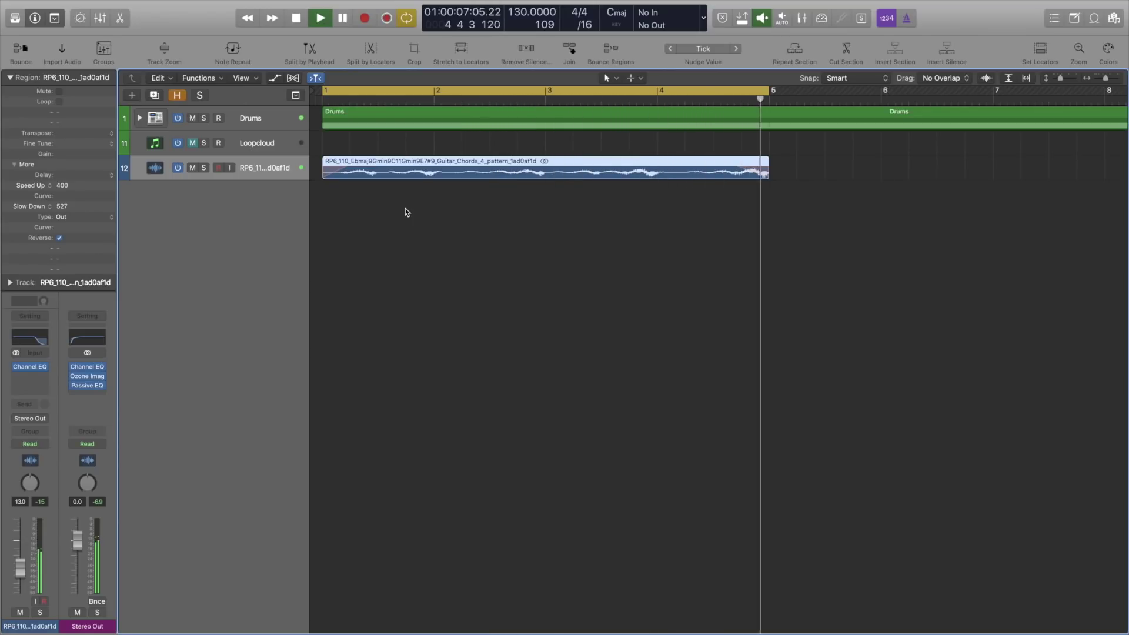
pyautogui.press('space')
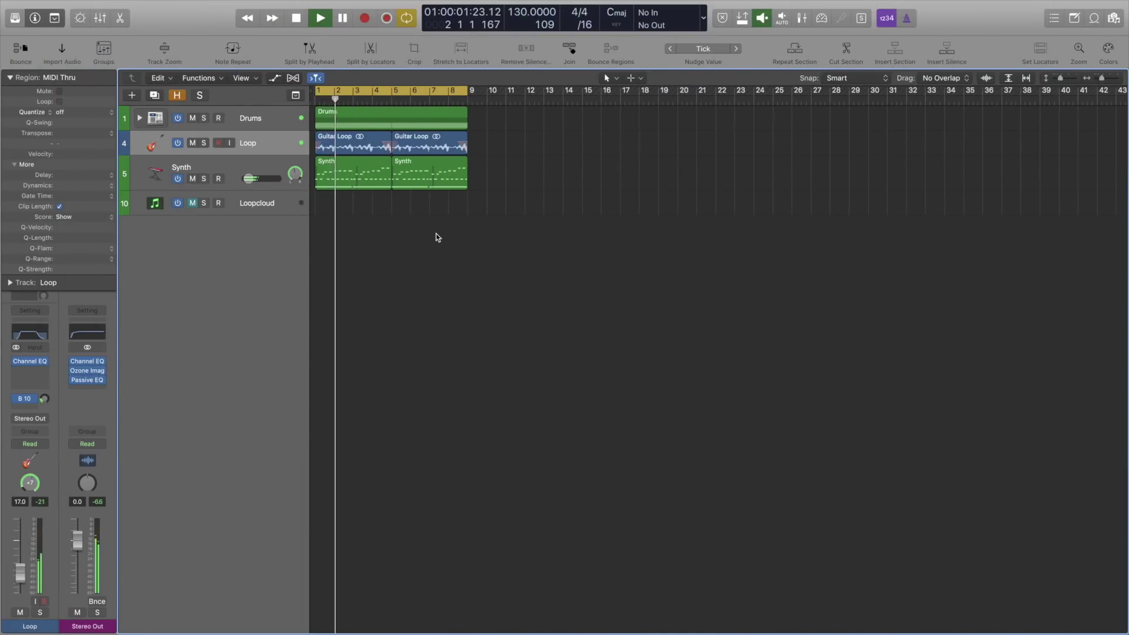
# Step: Select the Synth track and its regions in the finished beat project
pyautogui.click(234, 167)
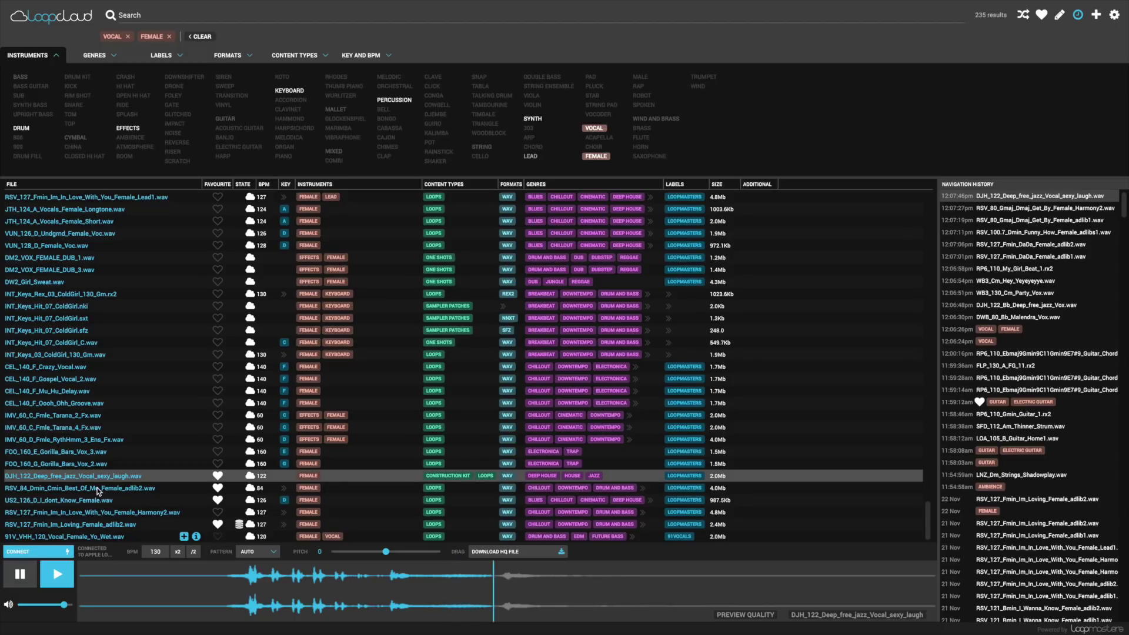
# Step: Audition three female vocal loops, then drag RSV_127_Fmin_Im_Loving_Female_adlib2 onto Battery's first pad
pyautogui.click(98, 488)
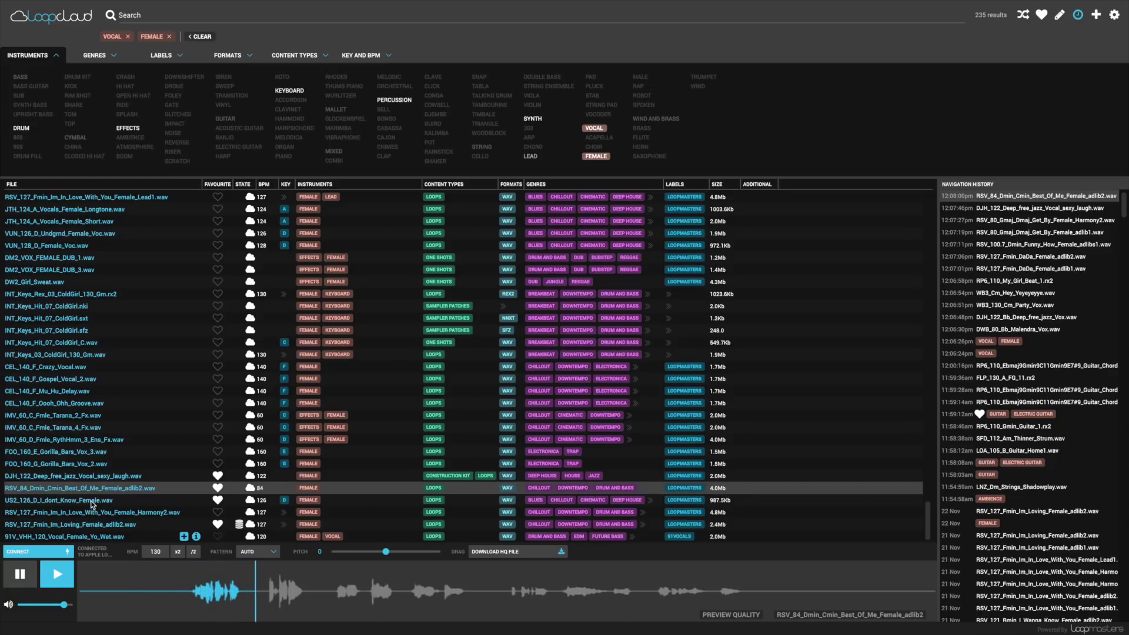
pyautogui.click(91, 503)
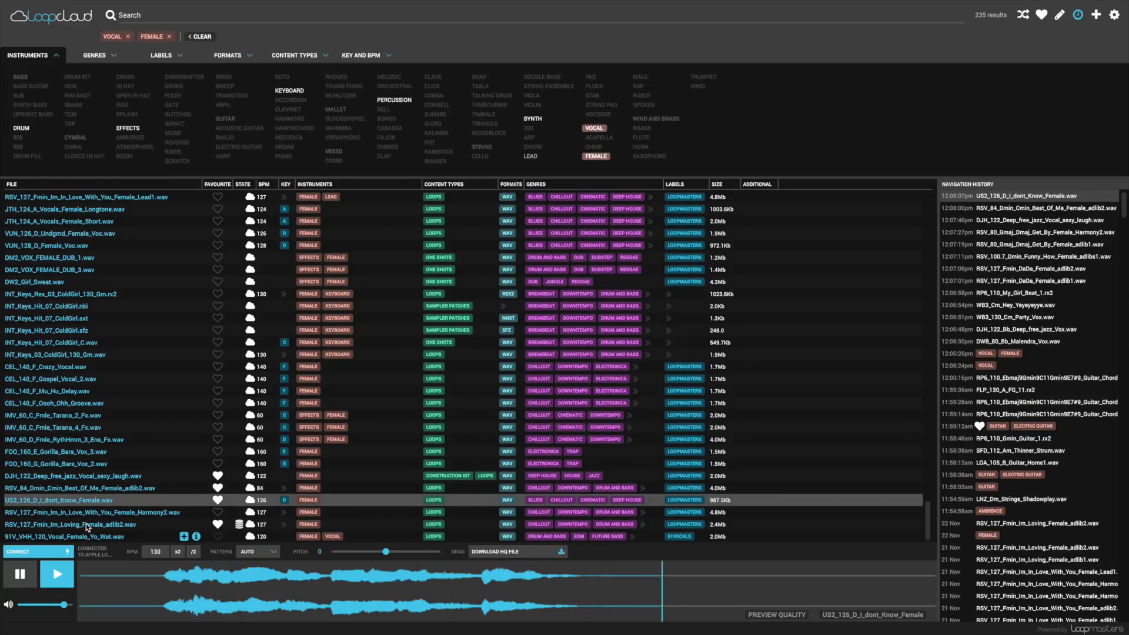
pyautogui.click(86, 525)
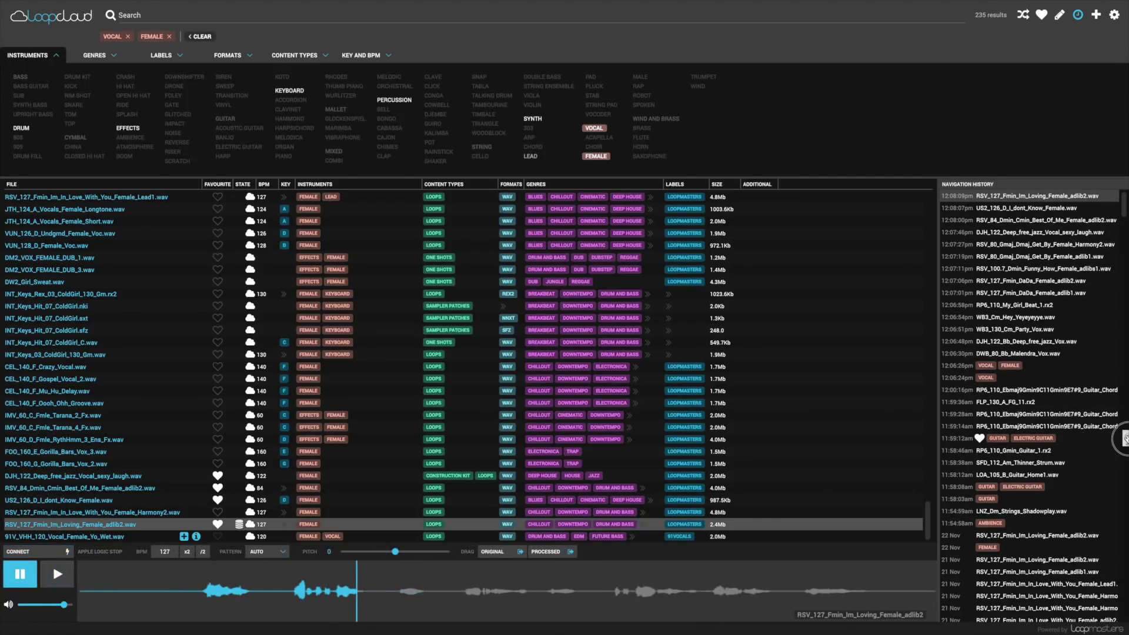
pyautogui.moveTo(1123, 438); pyautogui.dragTo(234, 124)
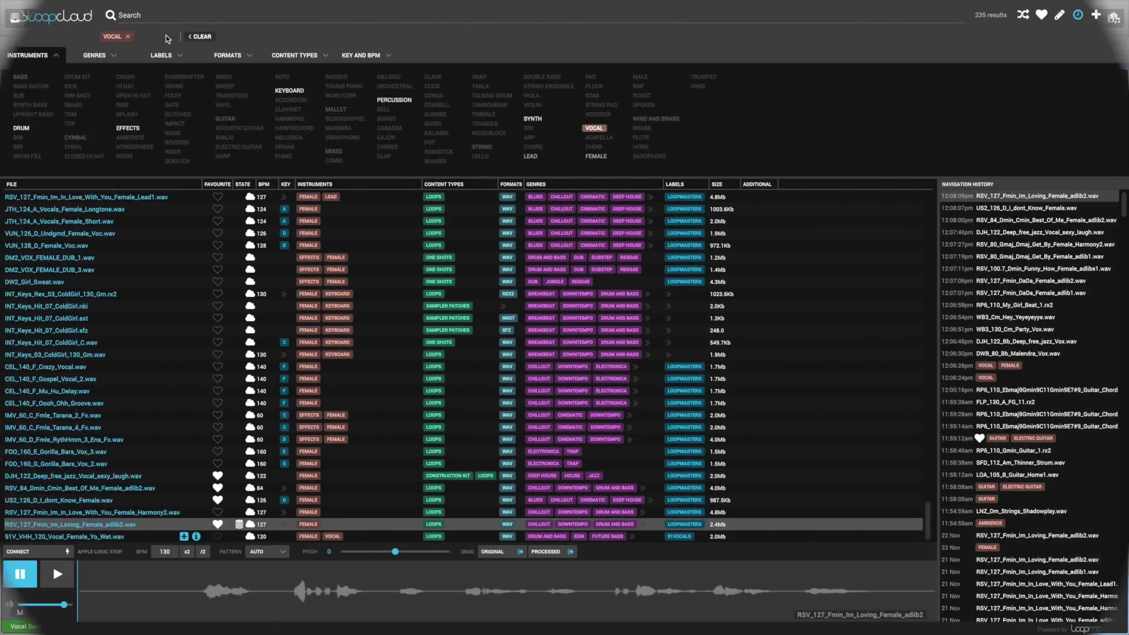
# Step: Clear the vocal and female filters, browse the pack list and show the format choices
pyautogui.click(147, 38)
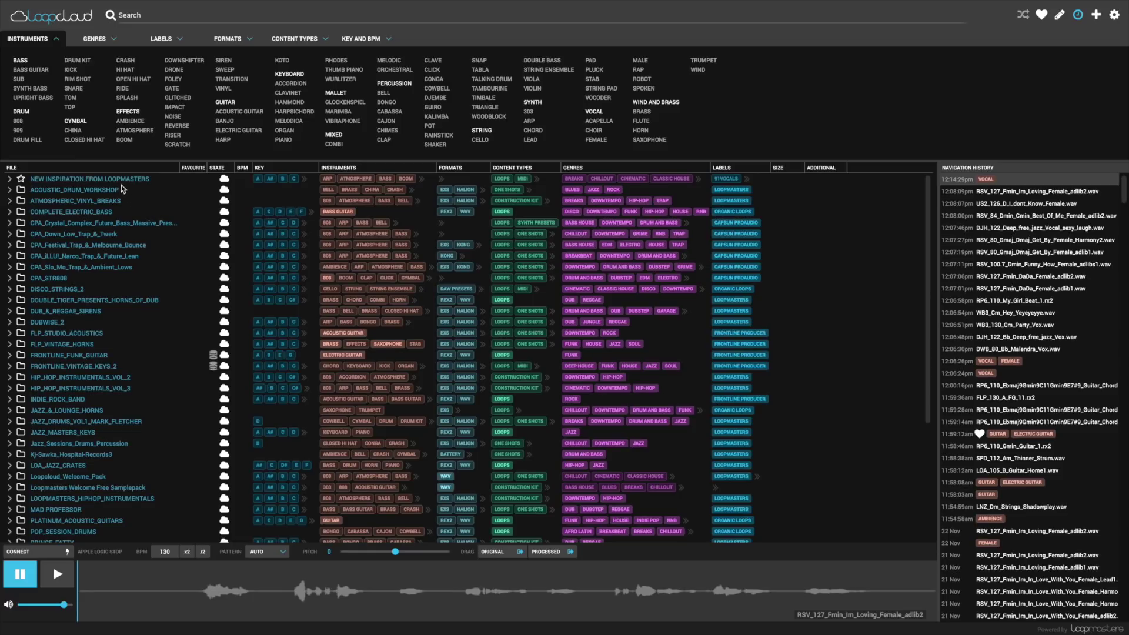
pyautogui.scroll(-5, 117, 276)
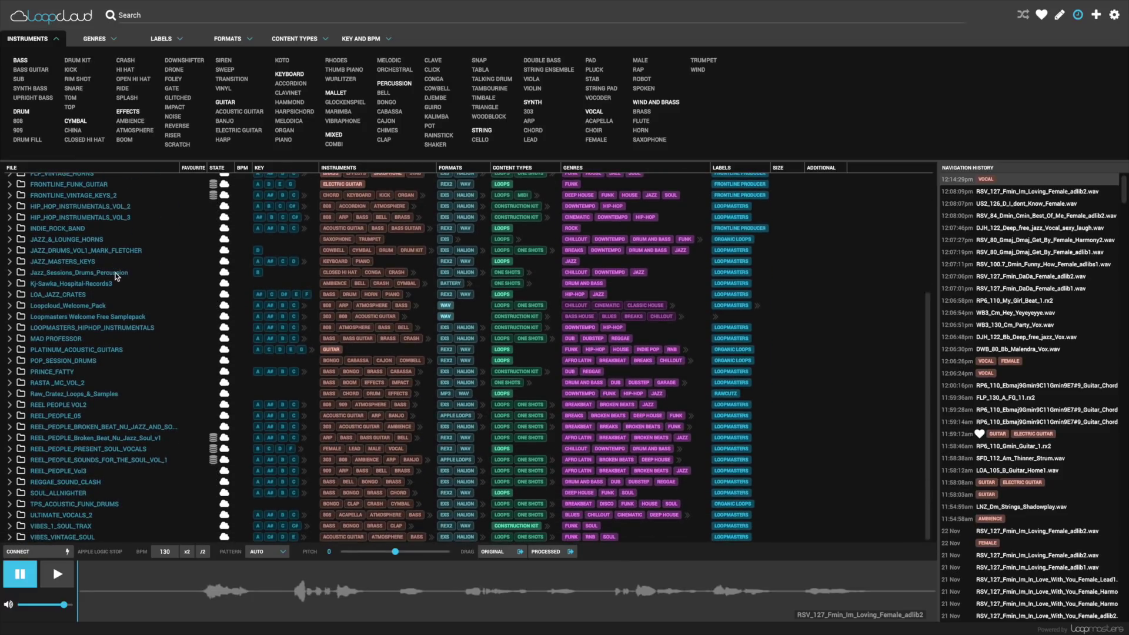
pyautogui.click(246, 43)
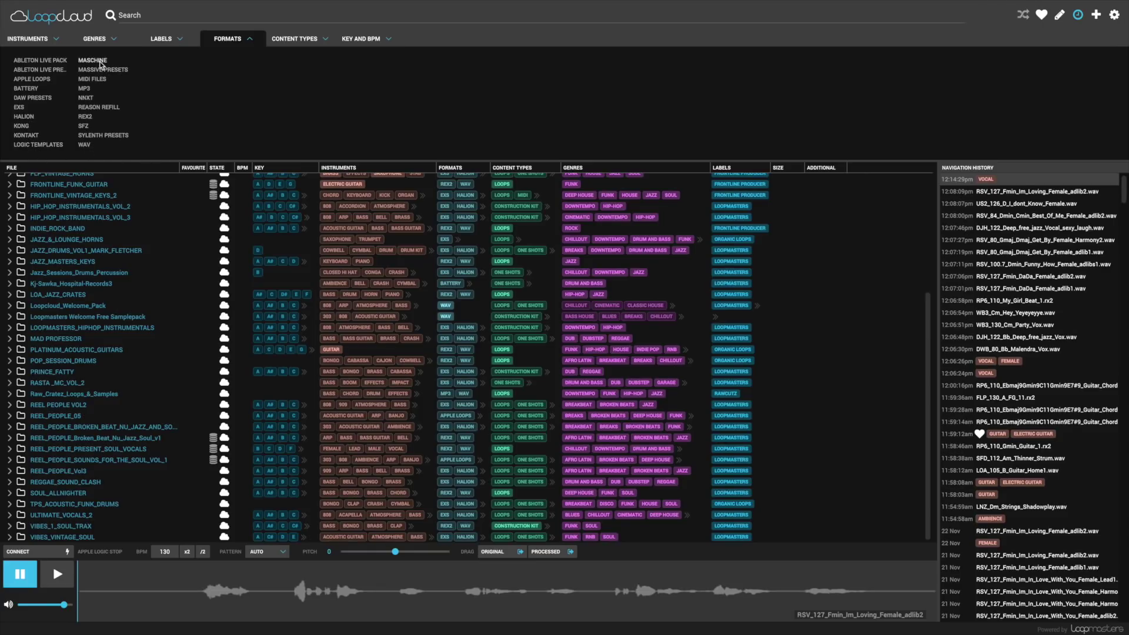
# Step: Filter to Battery format and preview a kick with the KICK 1, then KICK 2 patterns
pyautogui.click(26, 88)
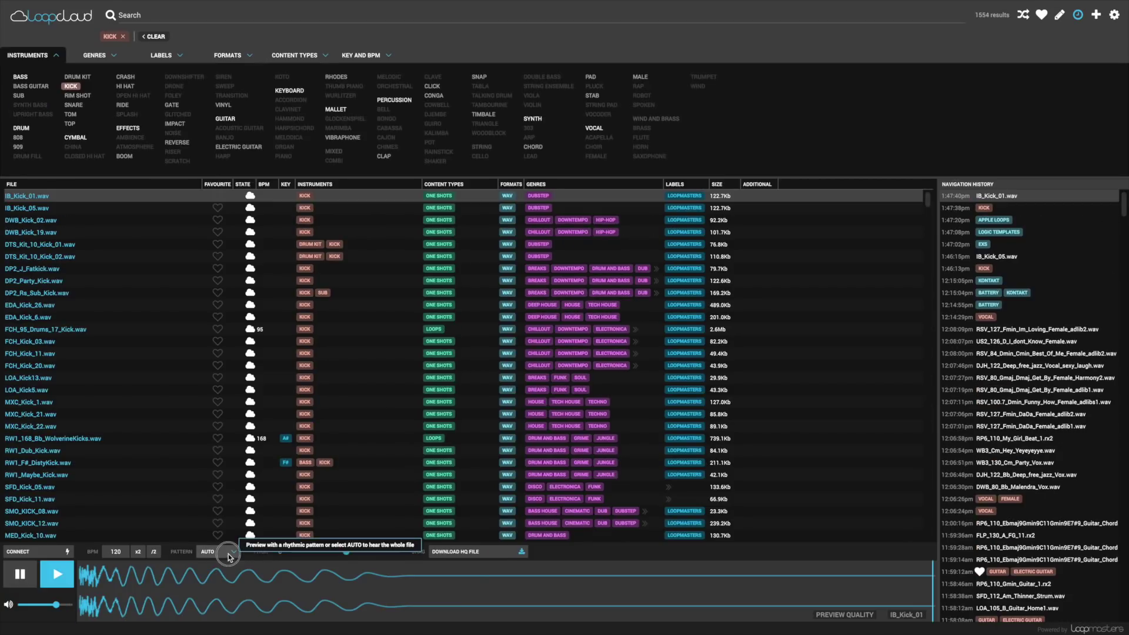
pyautogui.click(228, 554)
pyautogui.click(234, 405)
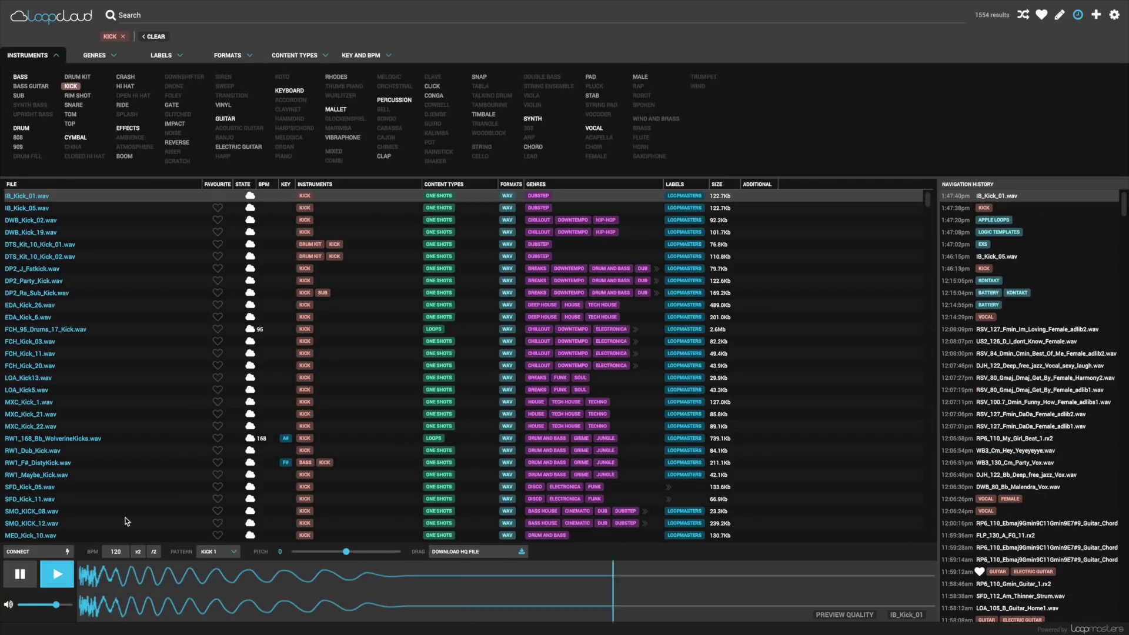
pyautogui.click(219, 551)
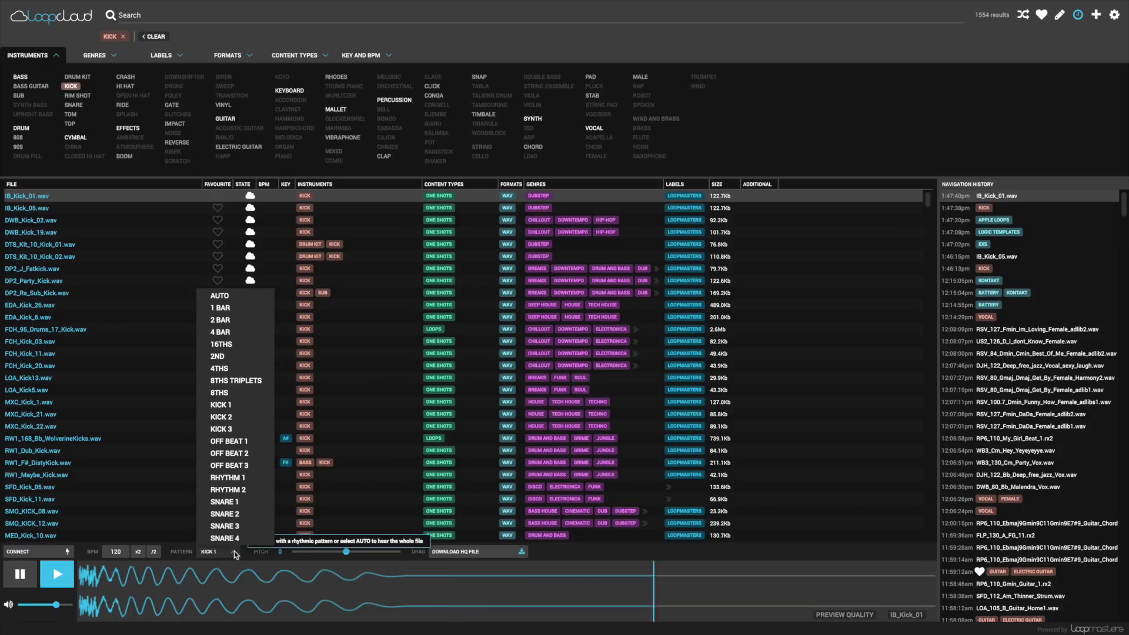
pyautogui.click(239, 418)
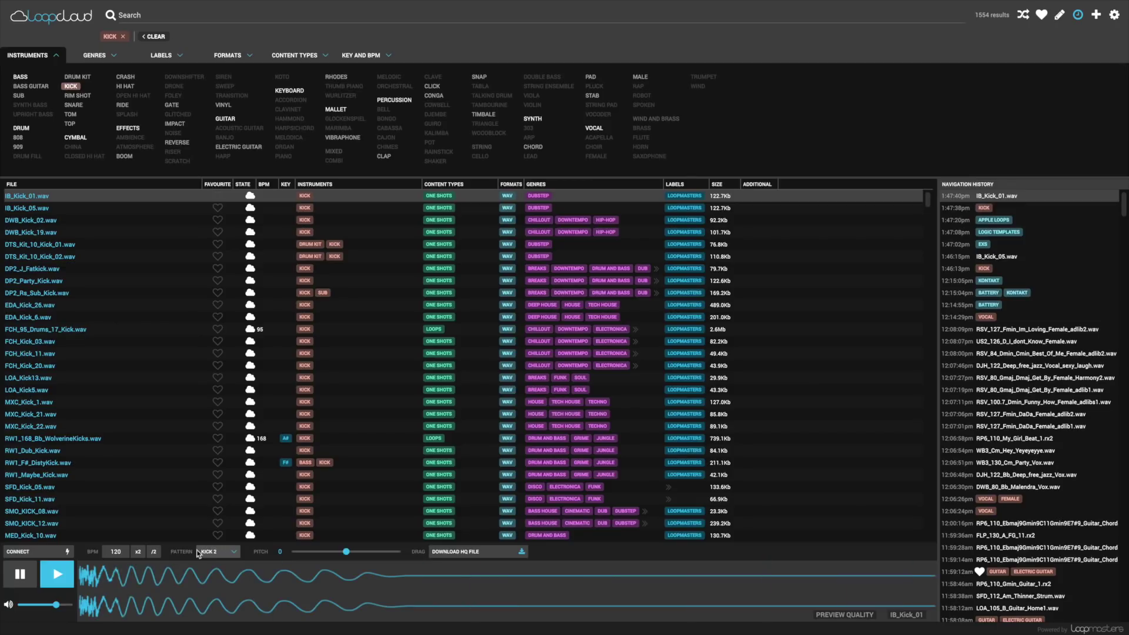
pyautogui.click(20, 574)
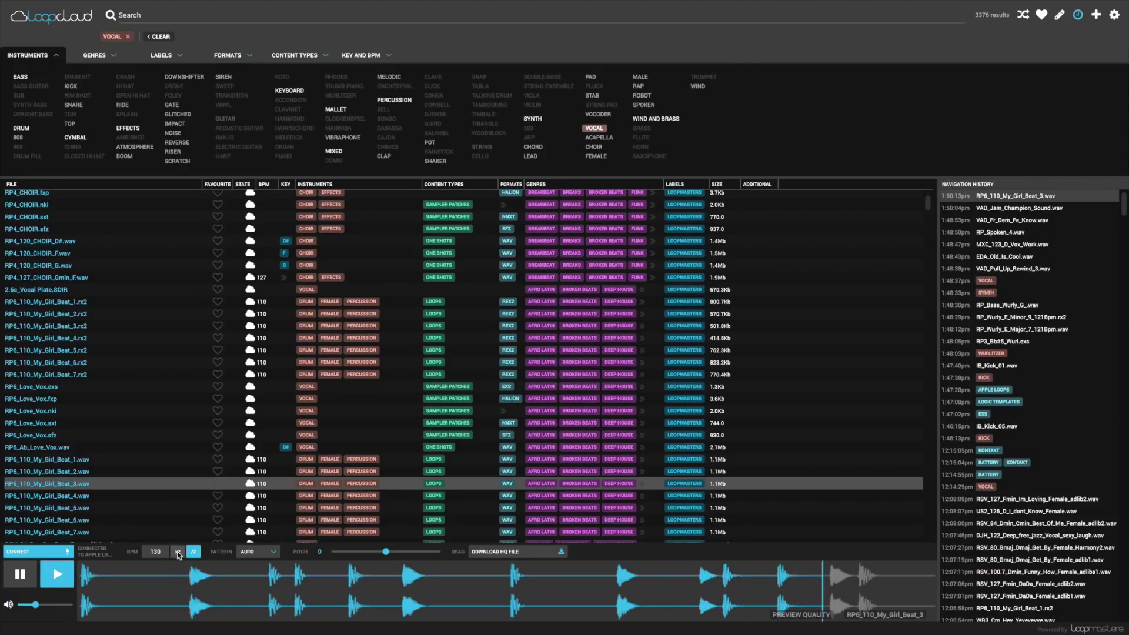
# Step: Try x2 and /2 preview tempos, then switch the format filter from Battery to Kontakt only
pyautogui.click(178, 552)
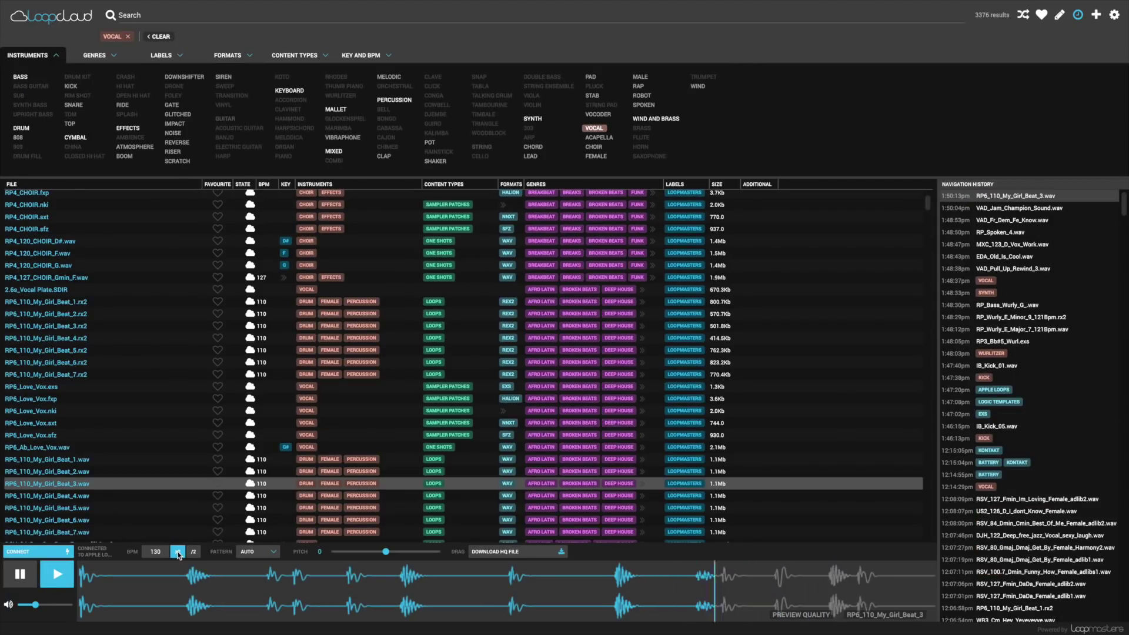
pyautogui.click(193, 552)
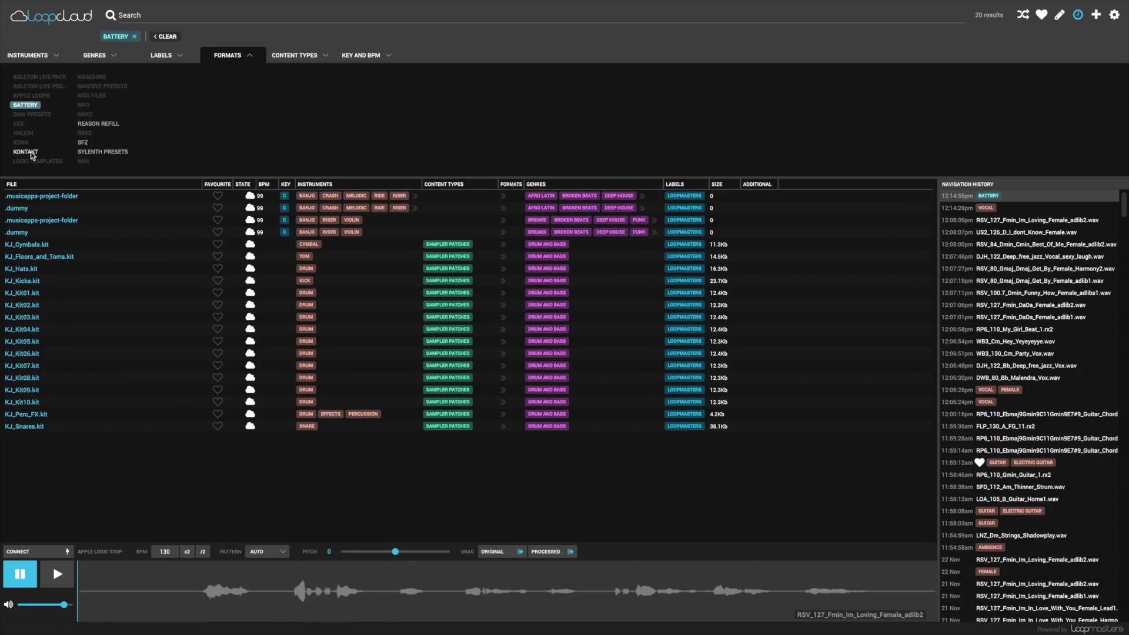
pyautogui.click(31, 153)
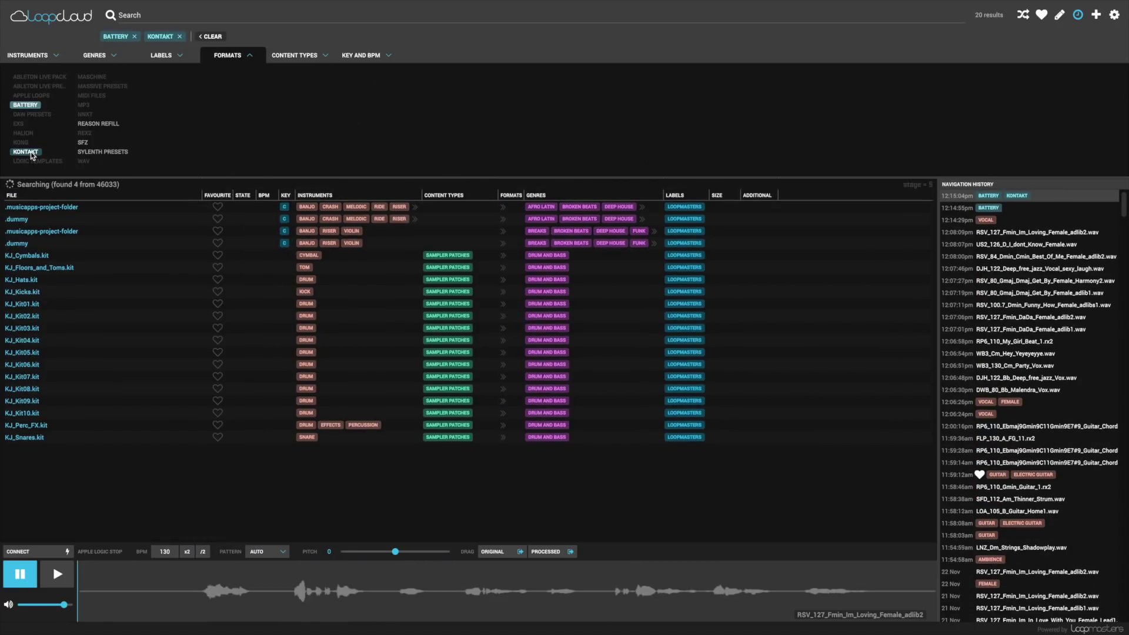
pyautogui.click(26, 105)
pyautogui.scroll(-3, 42, 245)
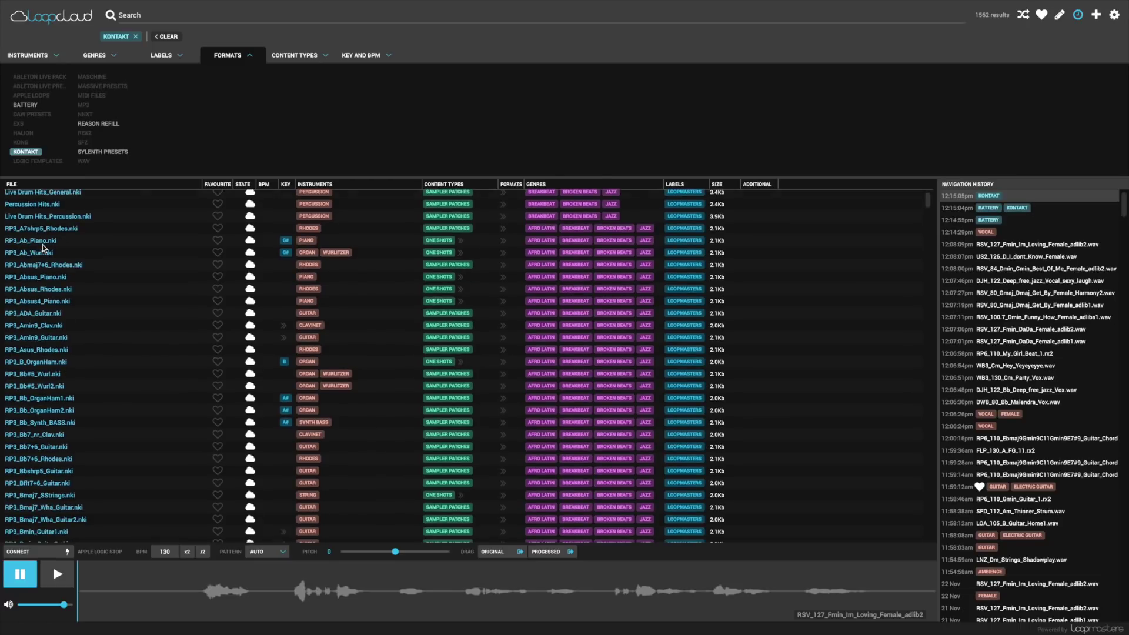
pyautogui.scroll(-2, 42, 244)
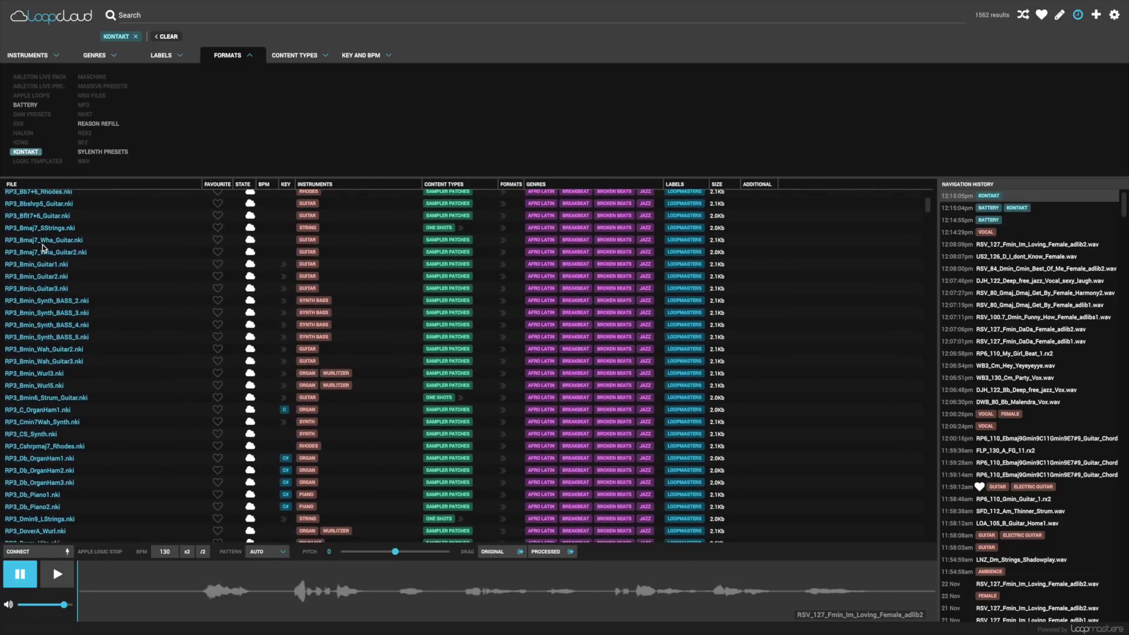